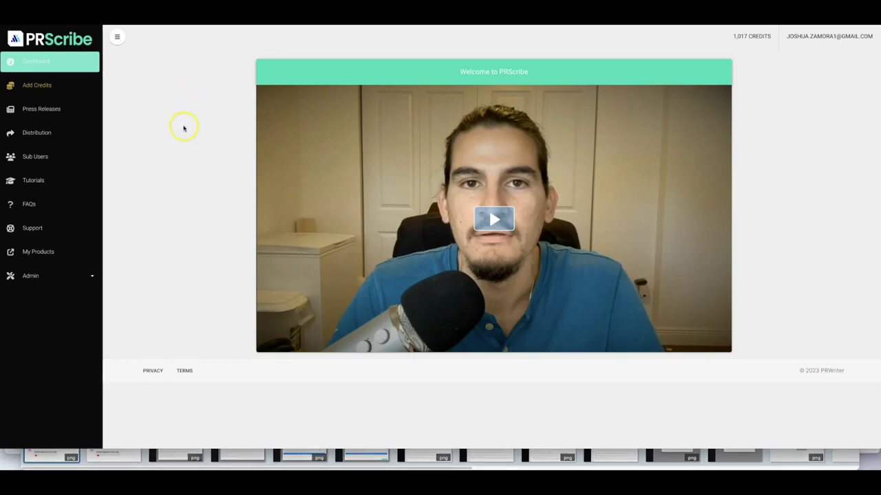
Step: From Press Releases, start a new release in Interactive Mode to get the blank Create Press Release wizard
left_click(53, 111)
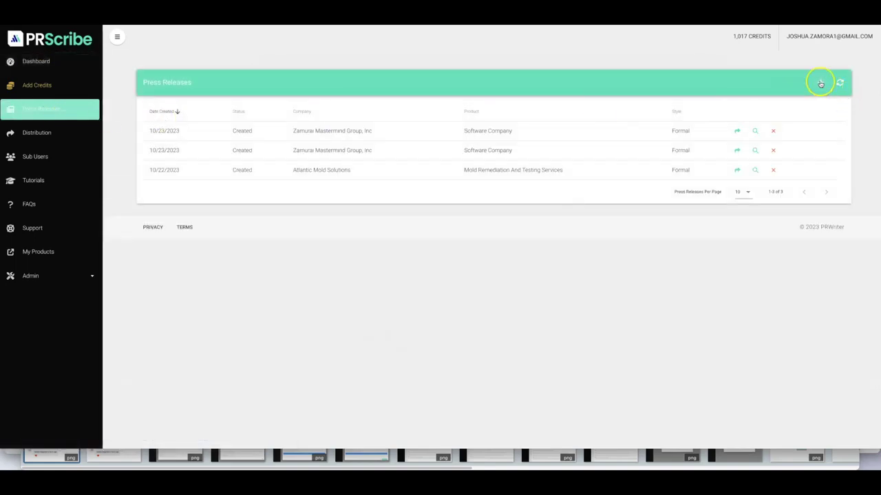
left_click(820, 83)
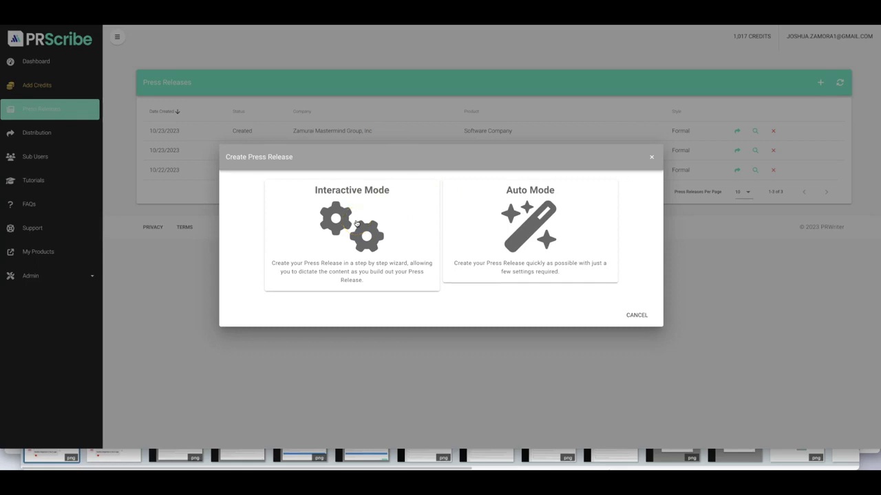
left_click(356, 223)
left_click(353, 220)
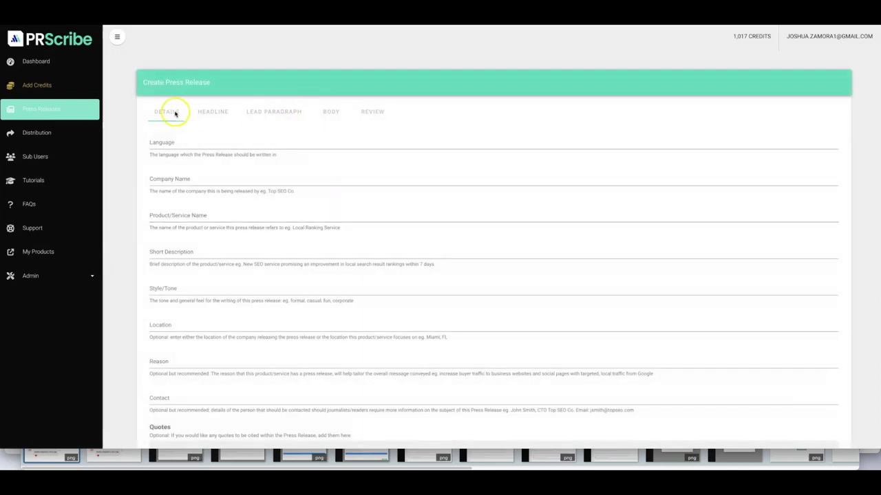
scroll(183, 165, "down", 2)
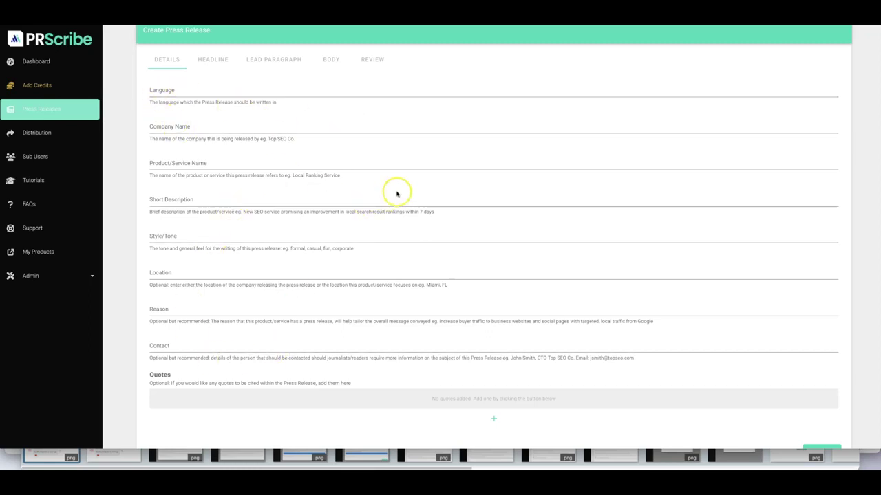
scroll(198, 82, "up", 1)
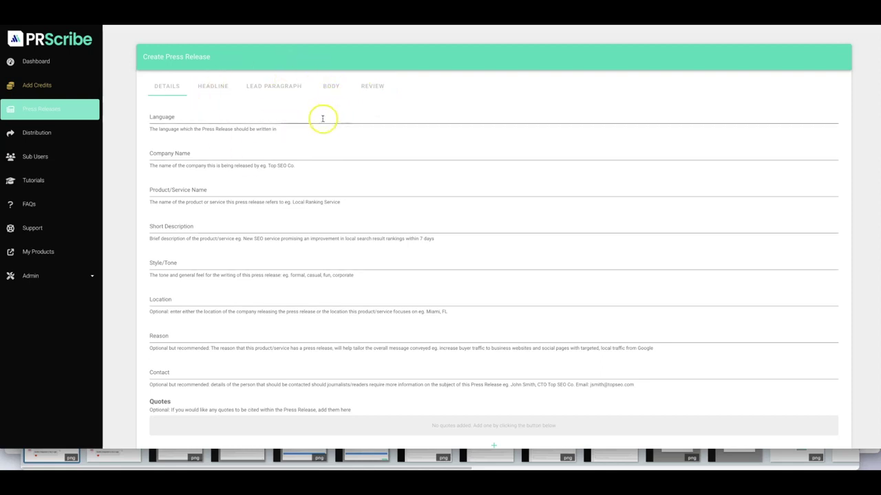
Step: Start another new press release from the Press Releases list, this time in Auto Mode
left_click(50, 111)
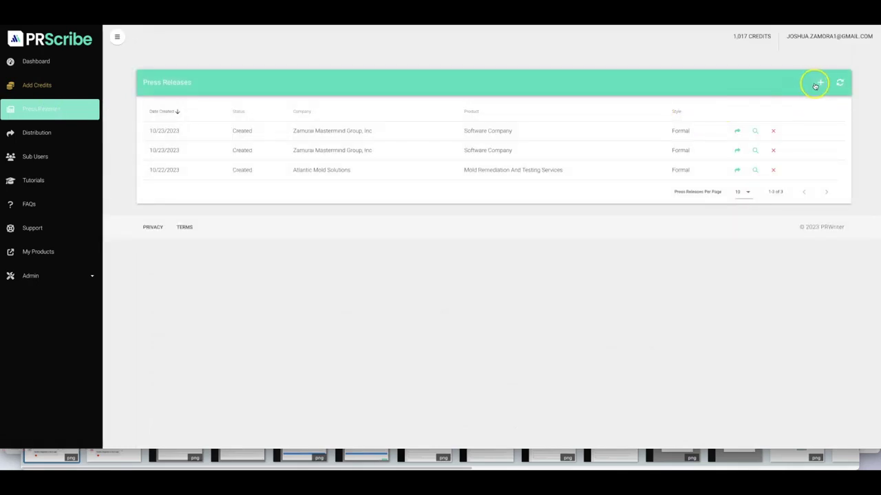
left_click(819, 84)
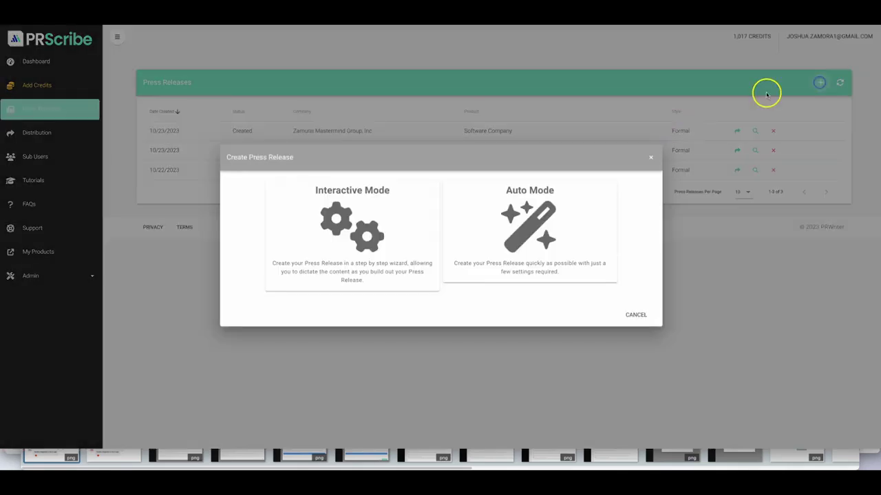
left_click(550, 223)
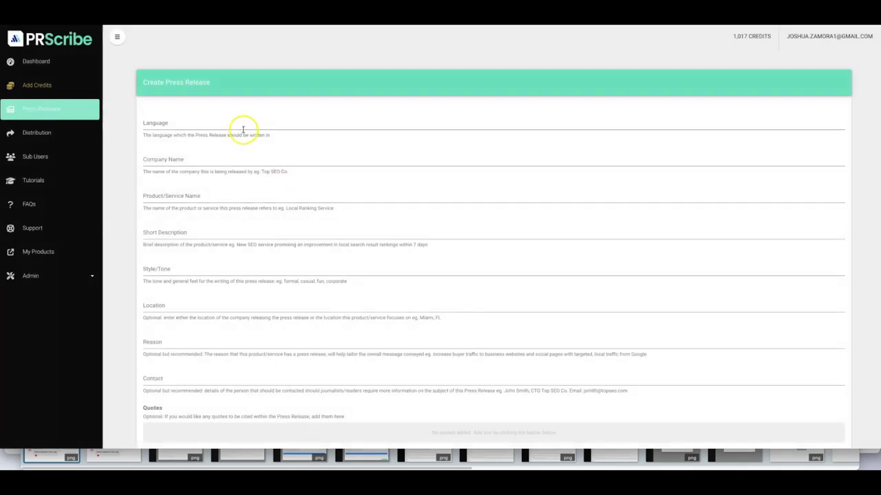
Step: Set the language to English and enter the company name 'Zamurai MAstermind Group'
left_click(185, 124)
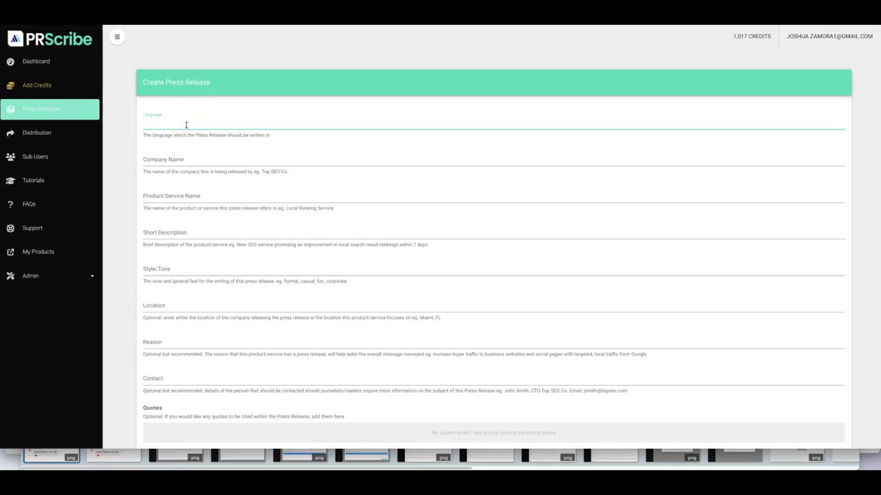
type("English")
key("Tab")
type("Zamurai MAs")
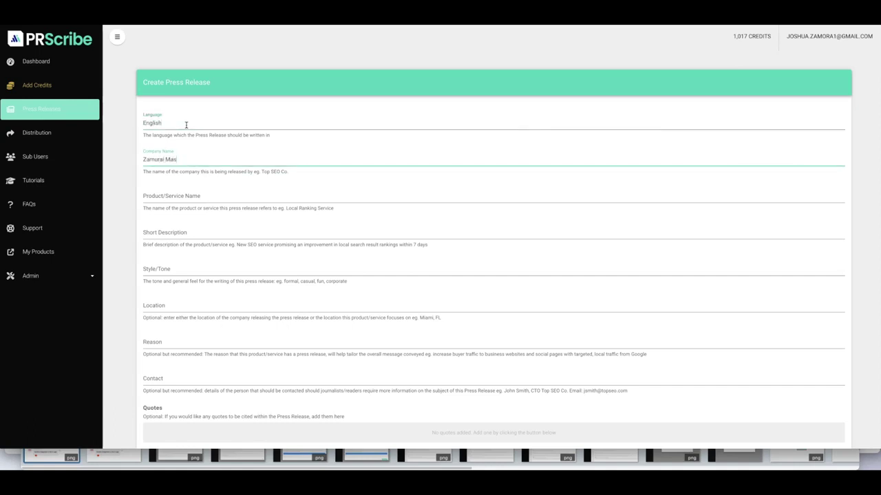
type("termind Group, Inc")
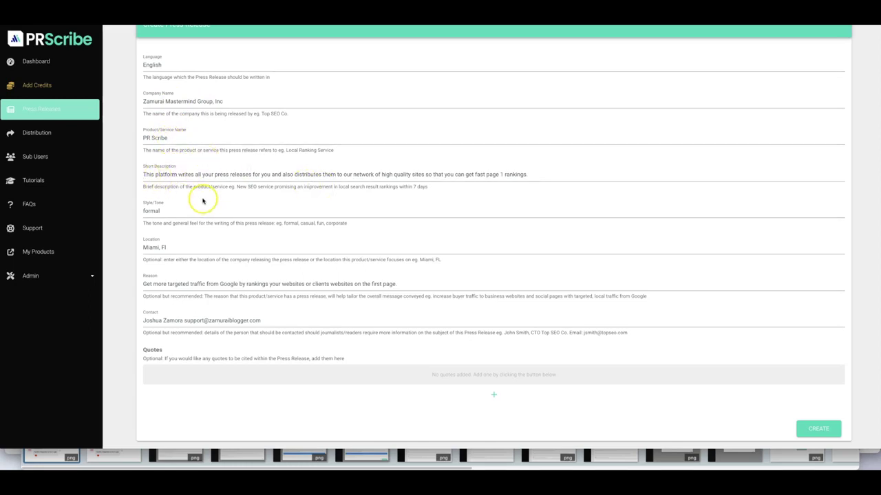
left_click(152, 212)
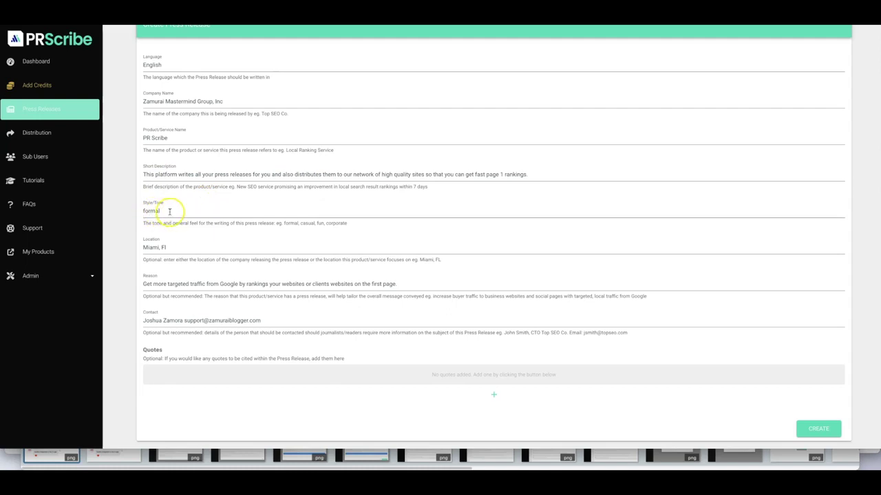
left_click(159, 246)
left_click(176, 288)
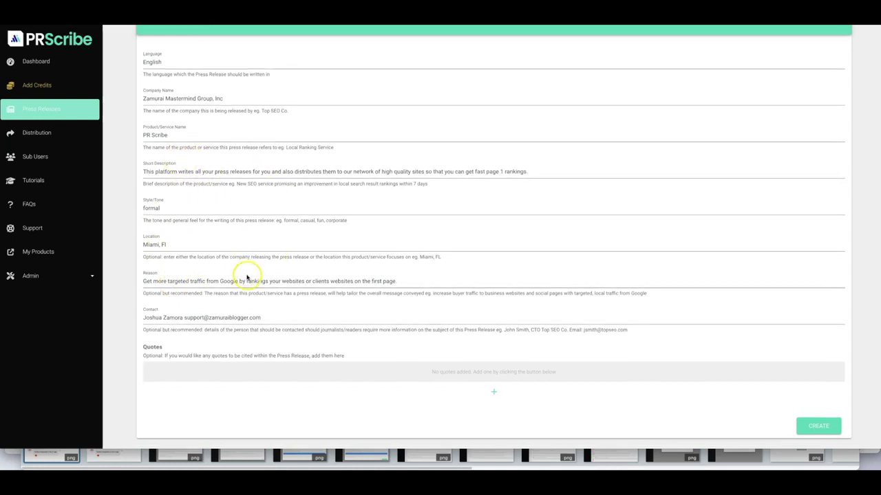
scroll(207, 286, "down", 1)
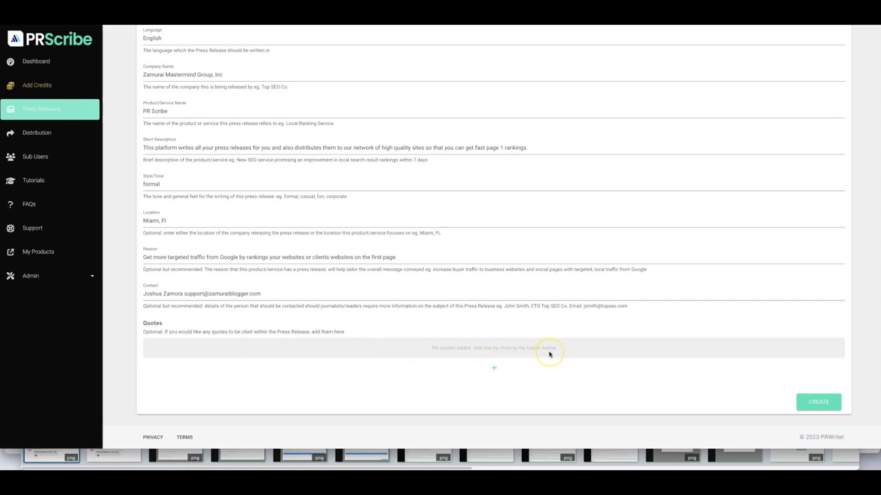
scroll(548, 353, "up", 2)
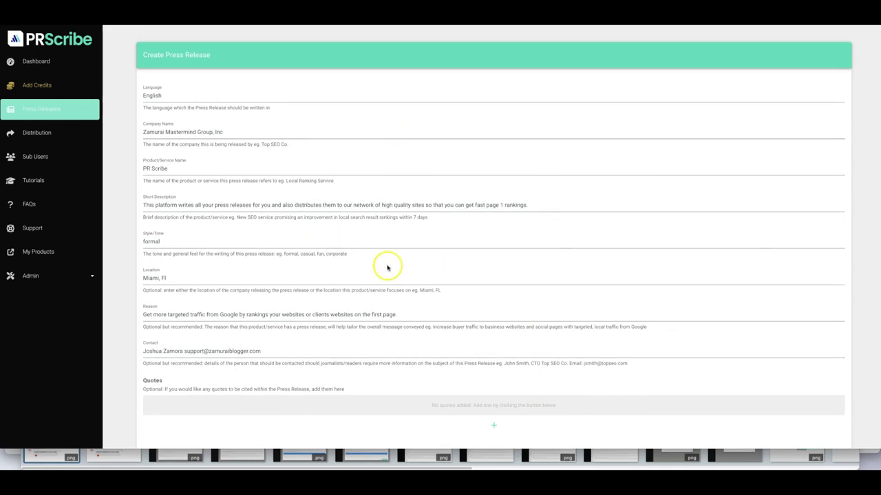
scroll(358, 220, "down", 1)
scroll(392, 218, "up", 1)
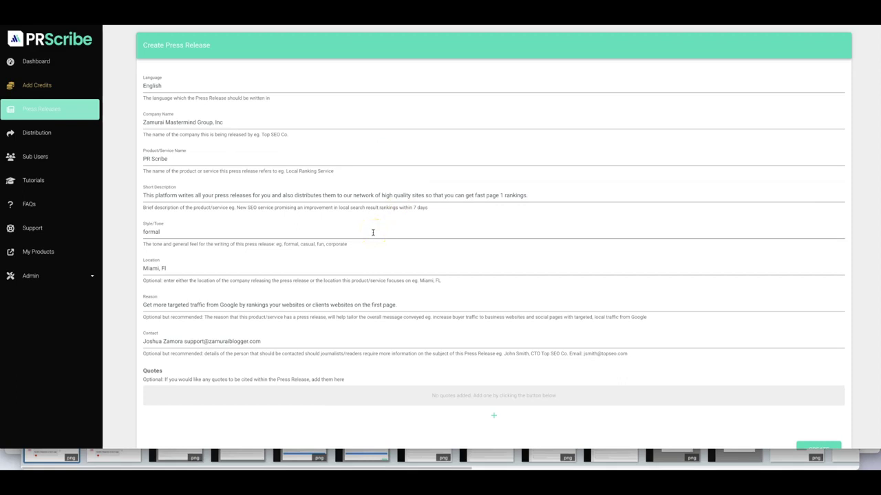
scroll(400, 228, "down", 1)
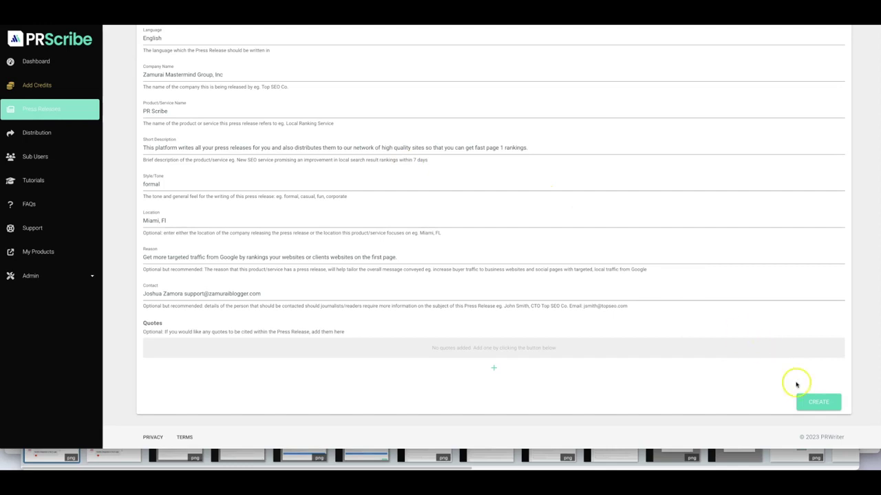
Step: Generate the release and view the full 'Get Ahead in the Digital Landscape with PR Scribe…' text
left_click(829, 404)
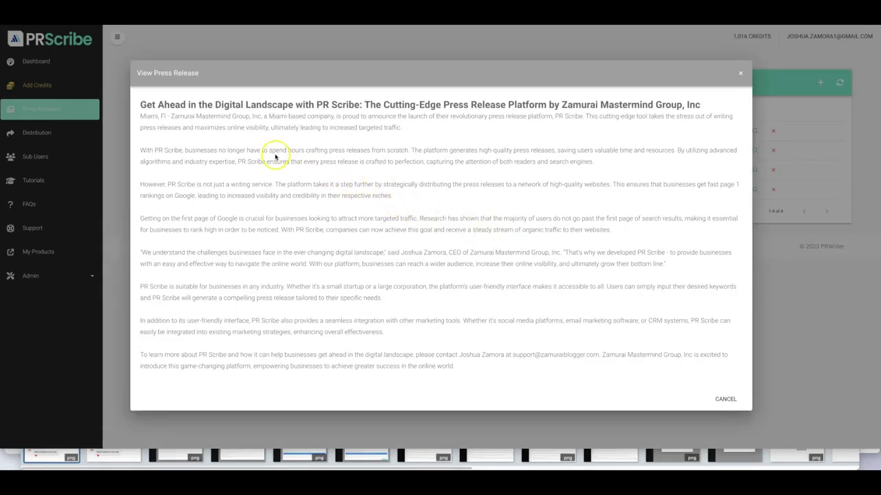
left_click(275, 154)
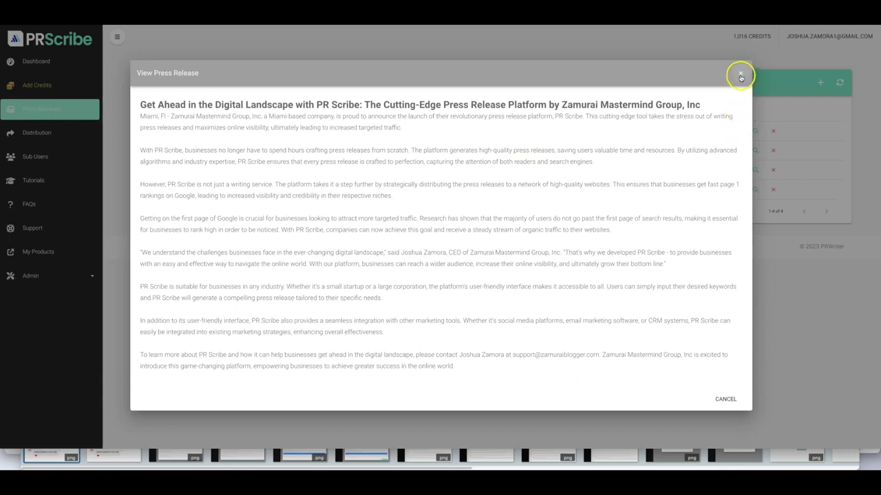
Step: Close the release preview and open the distribution form for the 12/06/2023 PR Scribe release
left_click(741, 75)
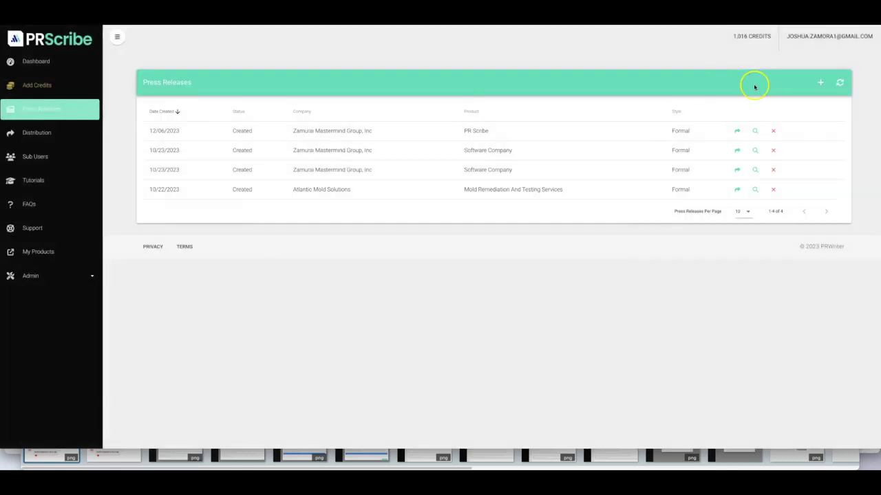
left_click(738, 132)
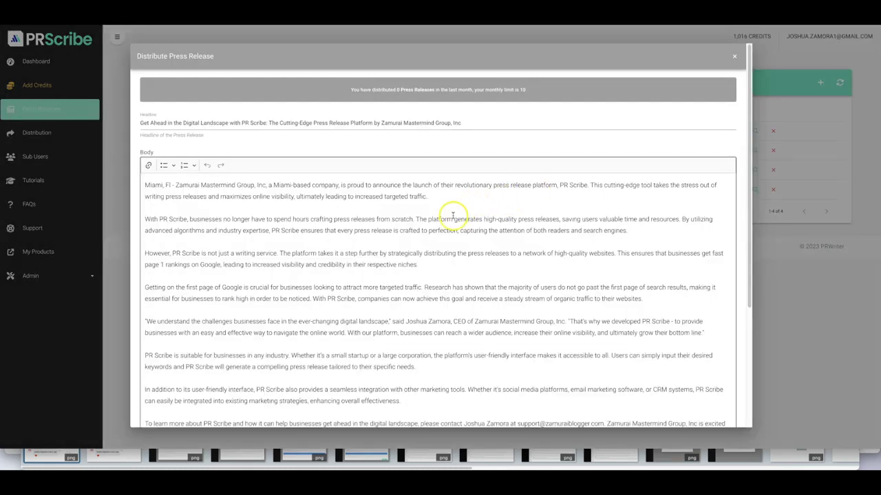
scroll(478, 157, "down", 2)
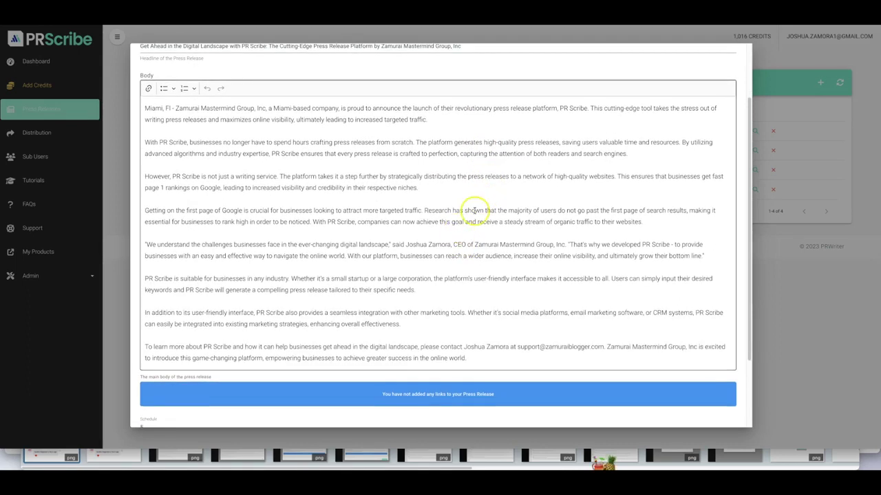
scroll(512, 172, "up", 1)
left_click_drag(560, 122, 581, 122)
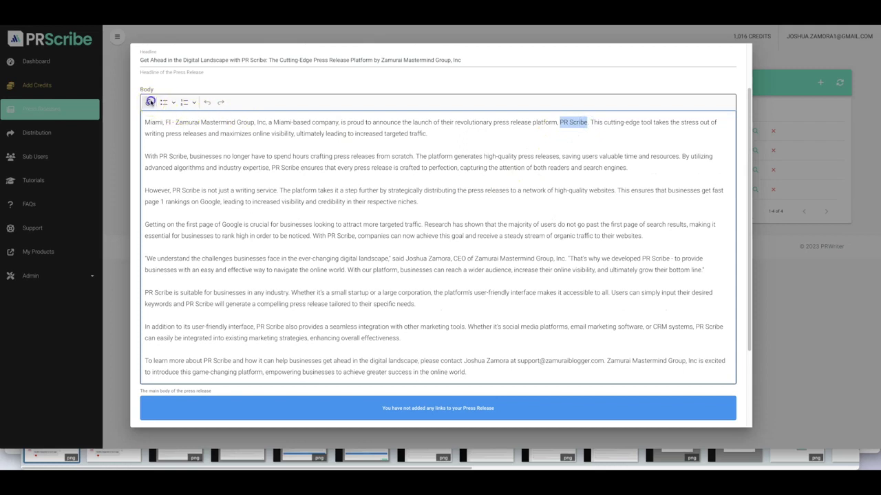
left_click(148, 102)
type("https://priscribe.com")
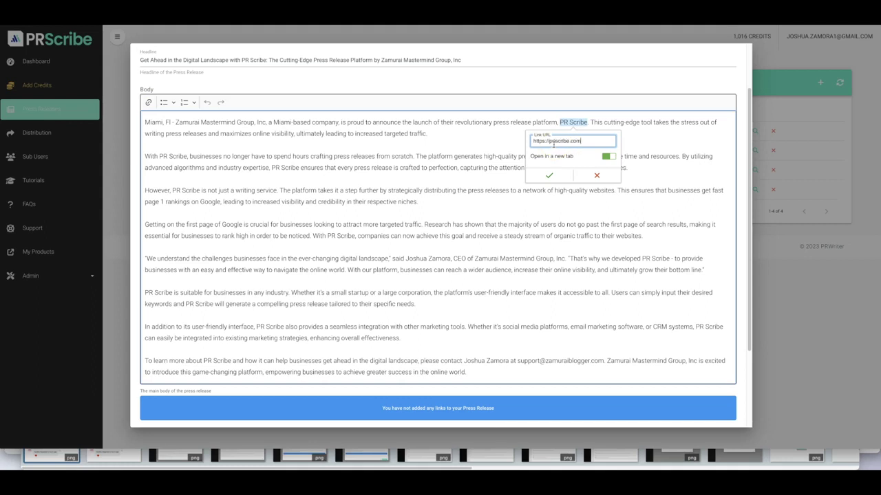
triple_click(557, 141)
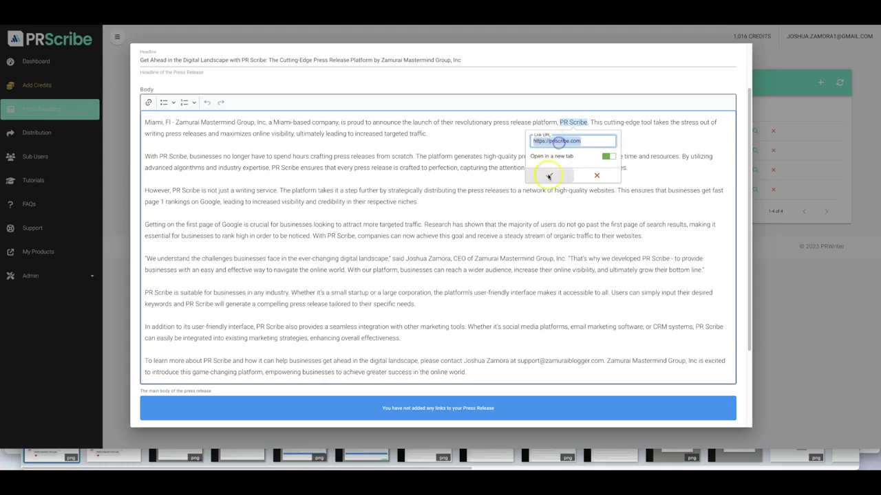
left_click(548, 178)
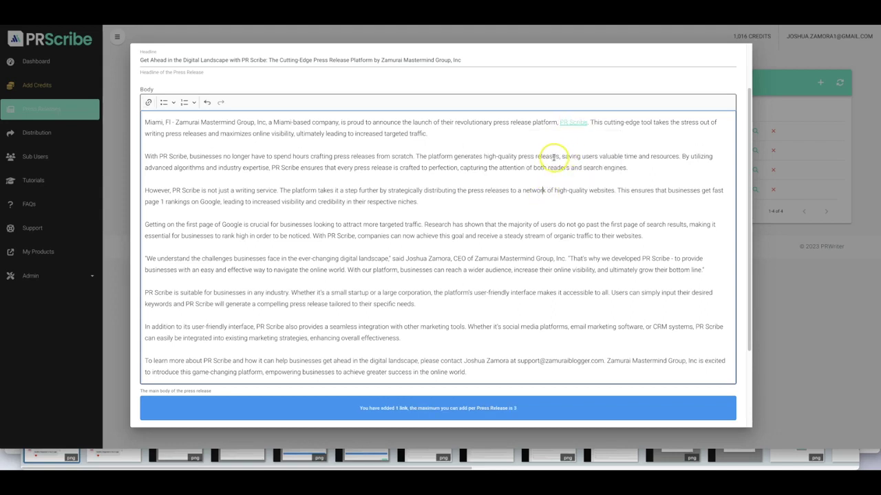
left_click(543, 191)
scroll(508, 195, "down", 2)
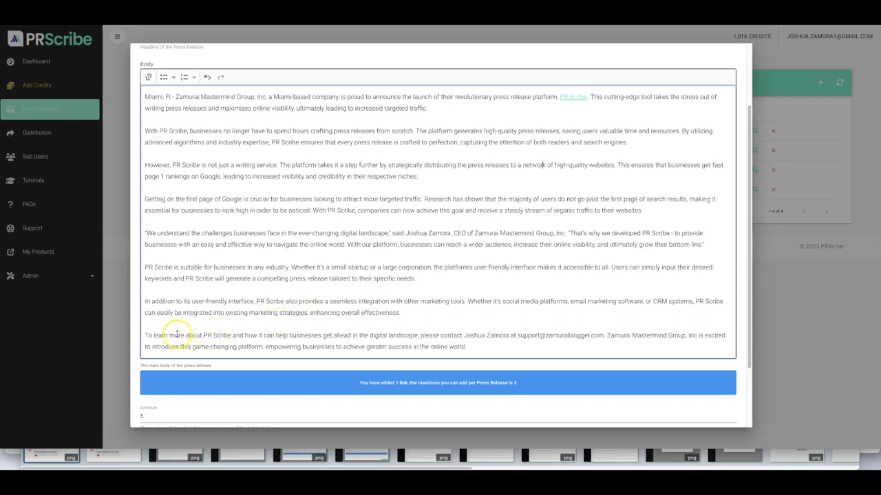
left_click_drag(152, 336, 223, 339)
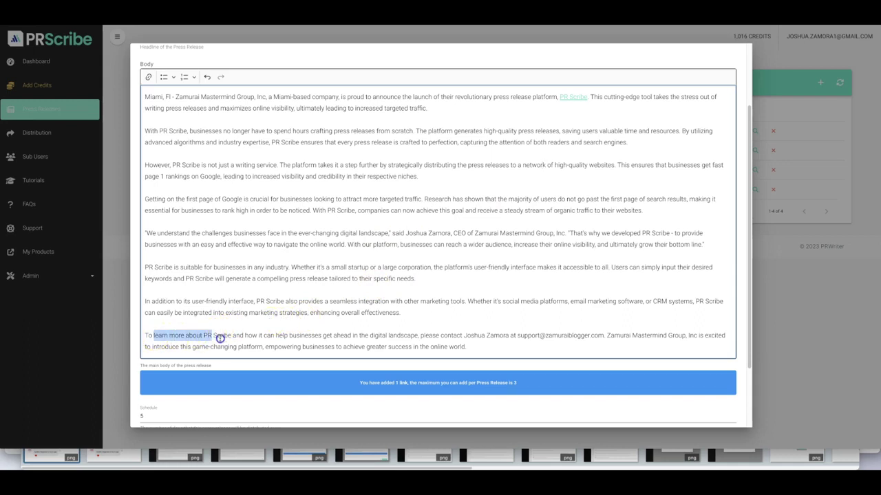
left_click(148, 76)
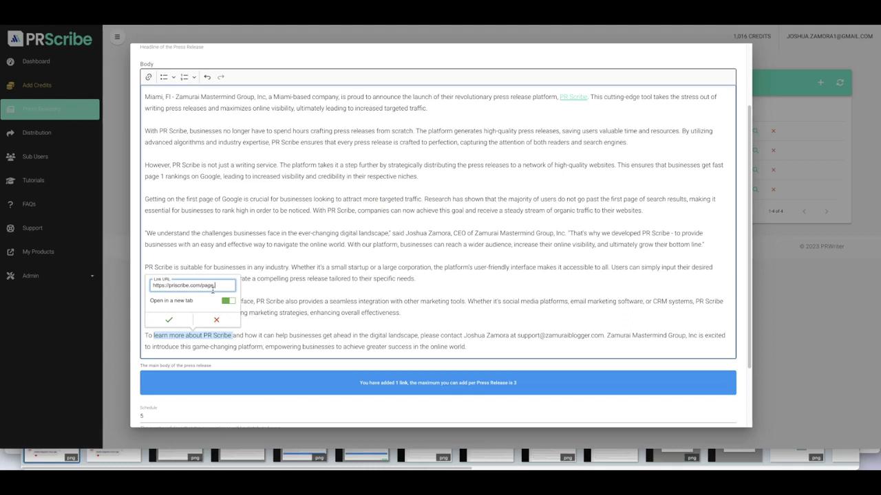
left_click(169, 320)
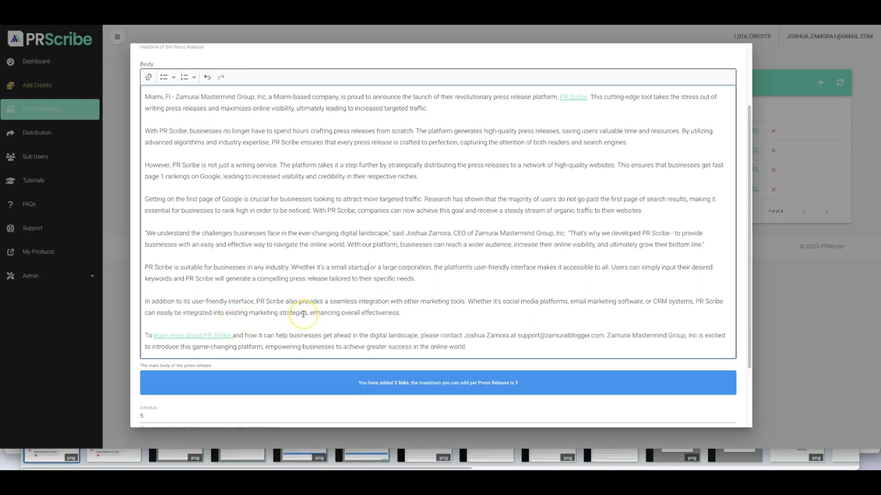
scroll(429, 339, "down", 2)
mouse_move(165, 417)
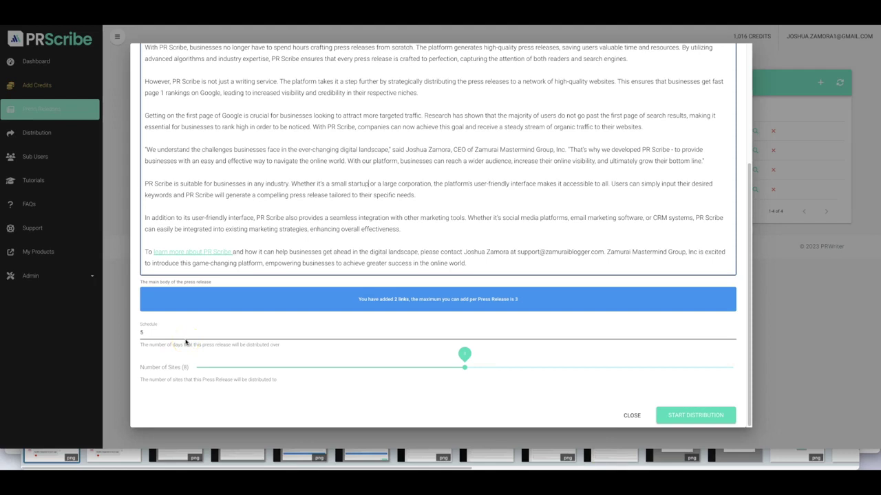
left_click(154, 335)
left_click(390, 374)
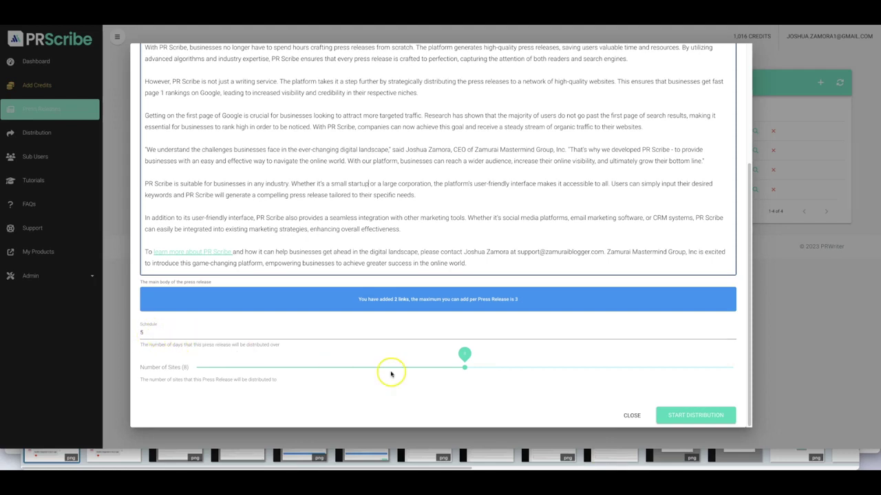
left_click(465, 369)
mouse_move(465, 369)
left_mouse_down()
mouse_move(230, 369)
mouse_move(459, 369)
left_mouse_up()
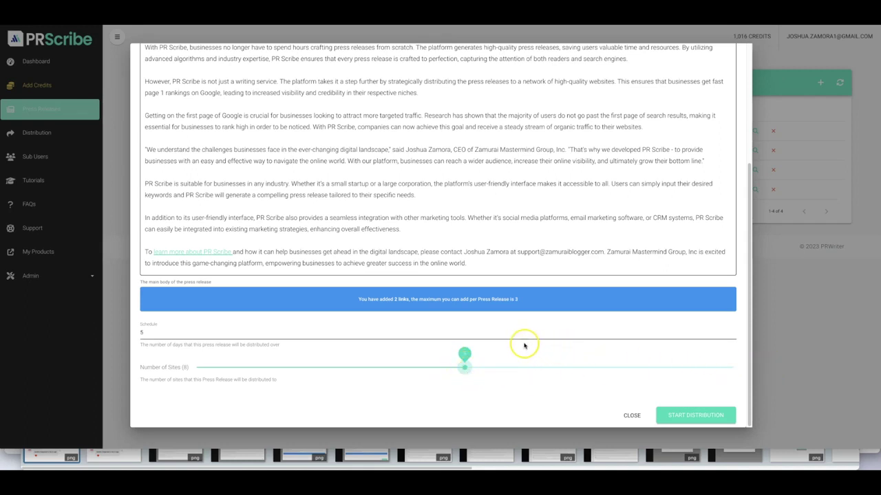
scroll(511, 277, "up", 1)
scroll(511, 277, "down", 1)
scroll(500, 204, "up", 5)
scroll(551, 173, "down", 5)
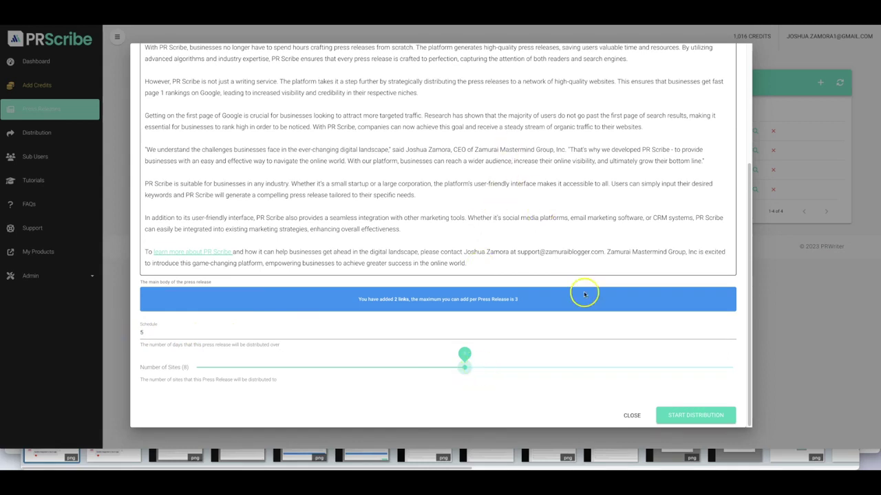
Step: Start distribution so the 12/06/2023 PR Scribe release appears as running in Press Release Distributions
left_click(701, 413)
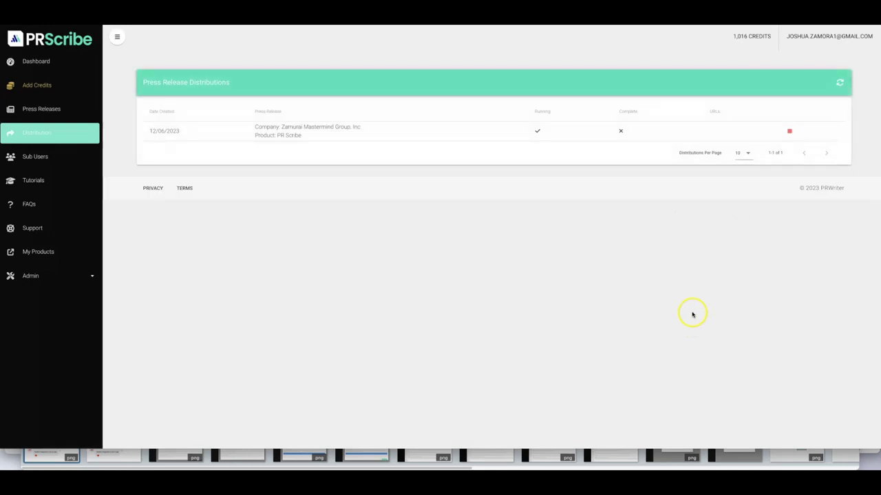